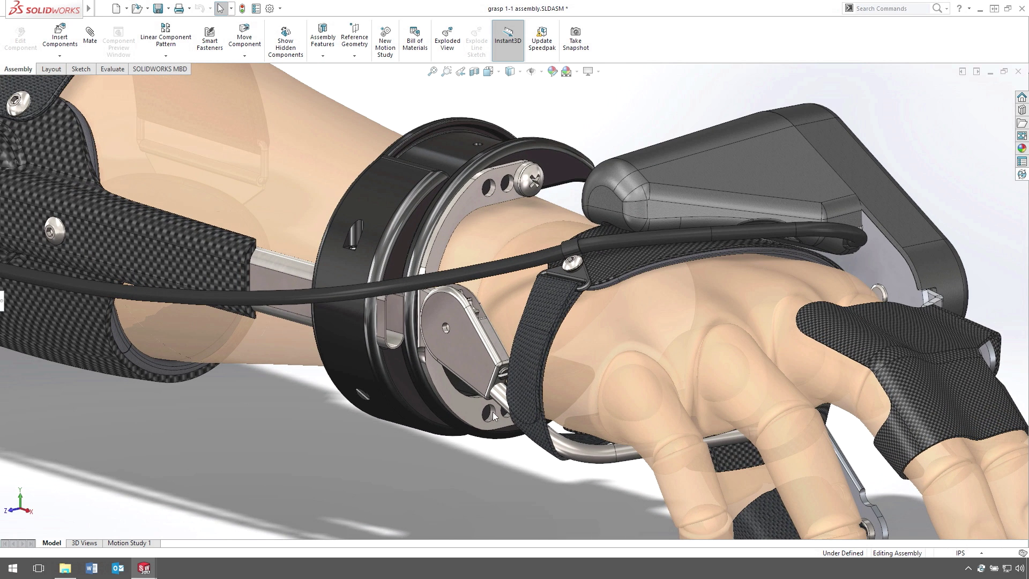
Open the MYO_09 bracket on its own, orbit its annotations, and show its PDM vault status
click(468, 407)
click(500, 325)
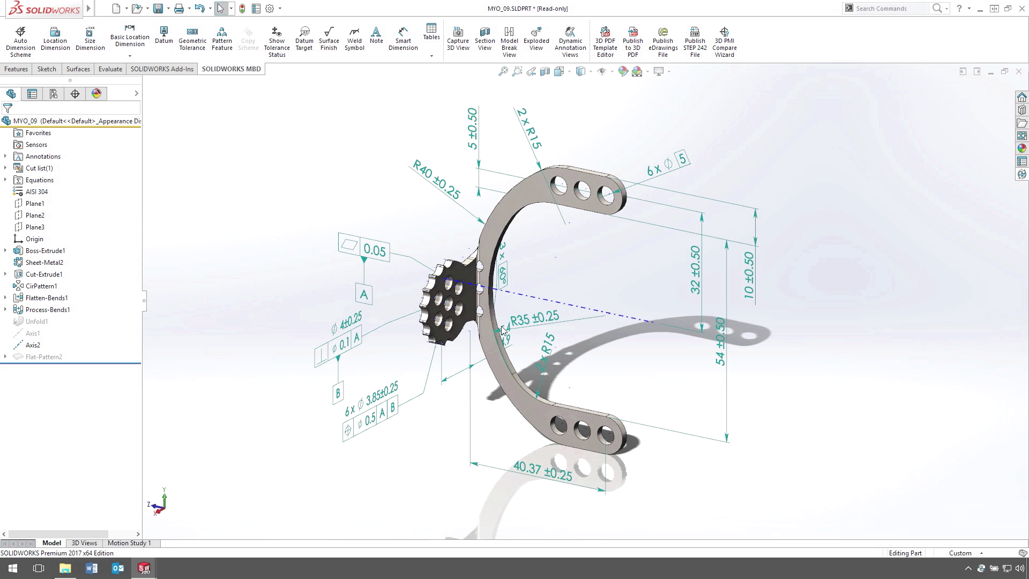
middle_drag(502, 329, 460, 311)
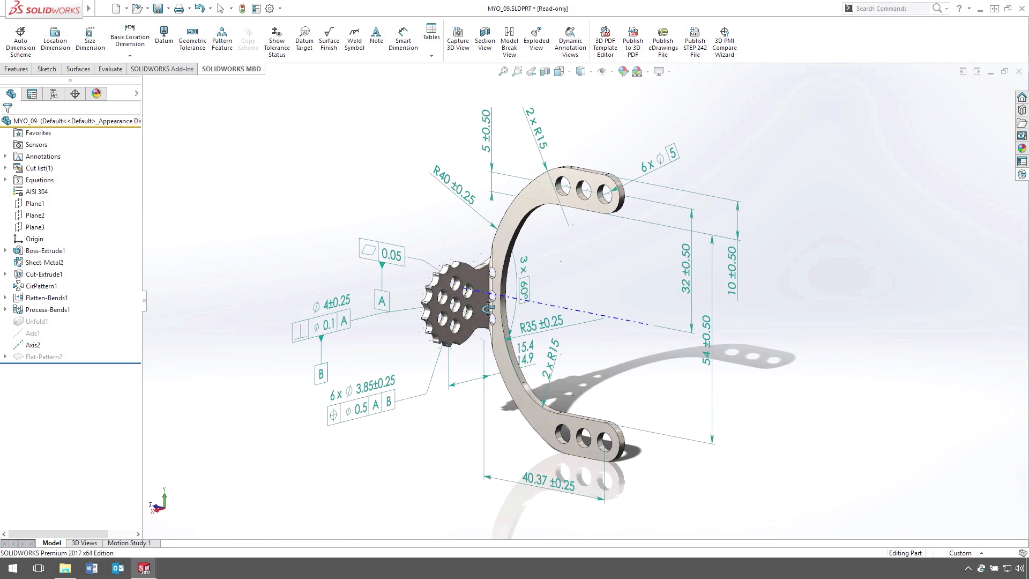
middle_drag(459, 310, 482, 321)
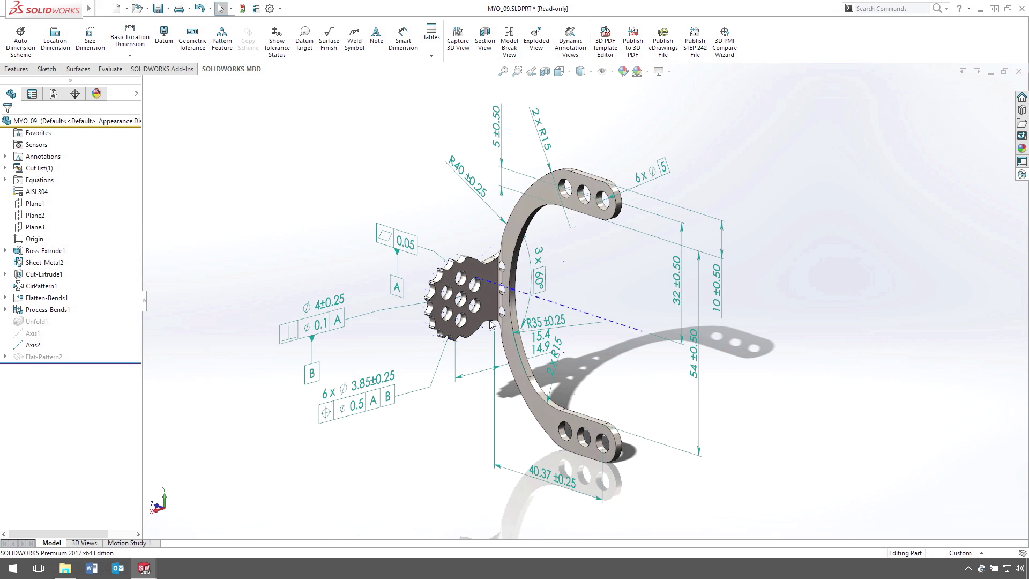
click(1021, 174)
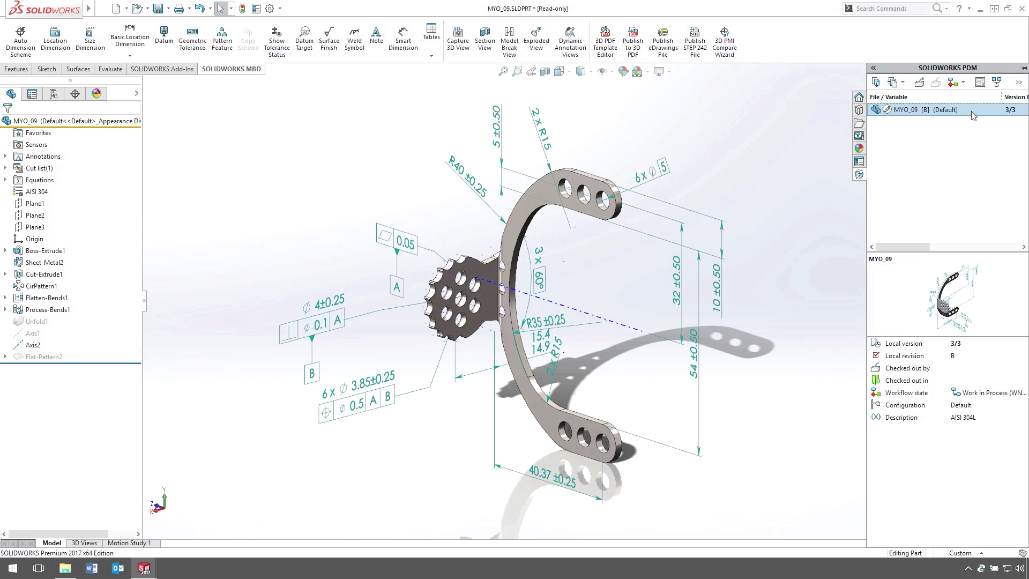
Change the part's state to Submit for Approval with the comment 'Added MBD'
click(962, 83)
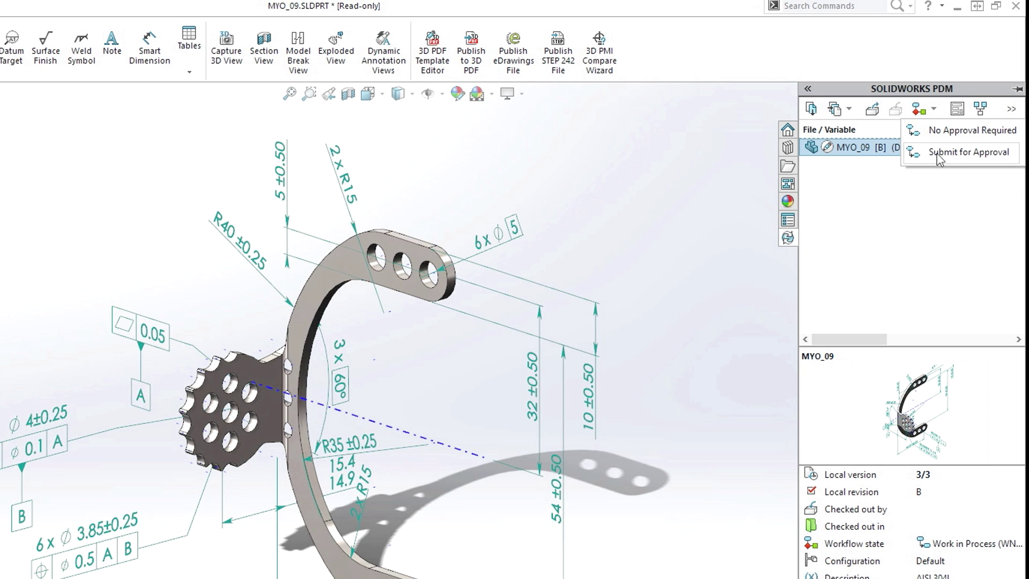
click(939, 153)
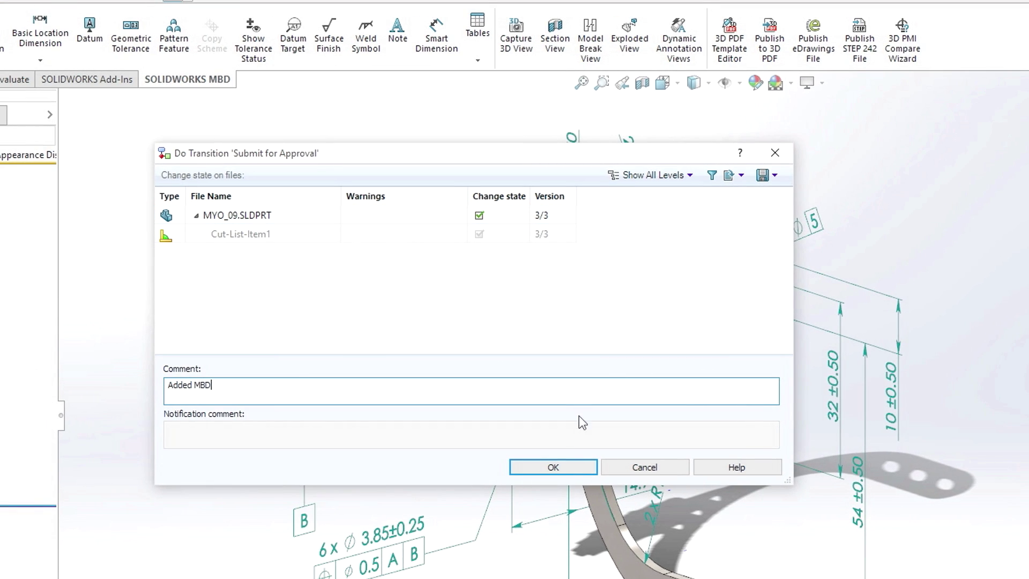
click(553, 467)
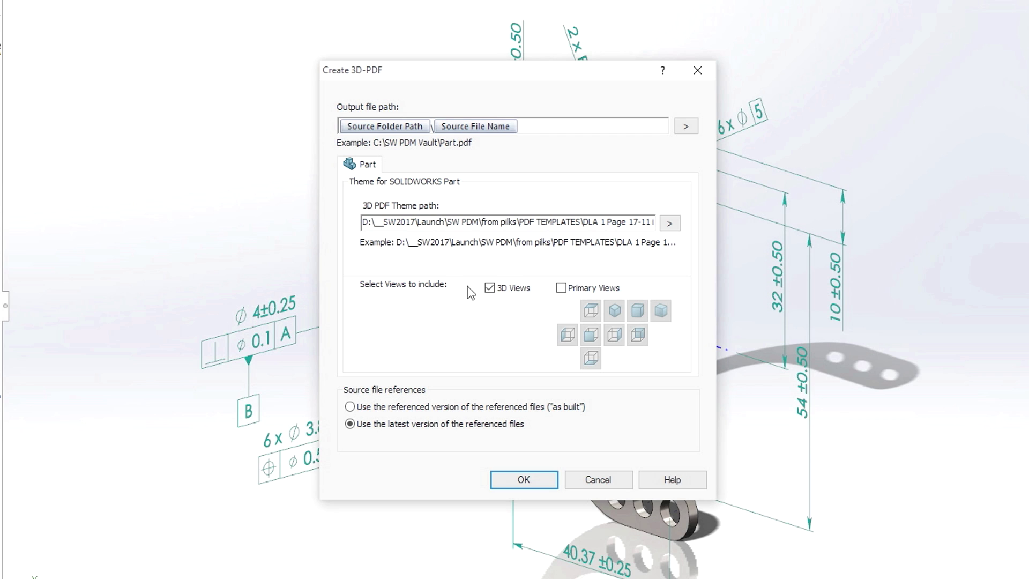
Confirm the 3D PDF settings with 3D Views checked and Primary Views unchecked
click(562, 288)
click(593, 313)
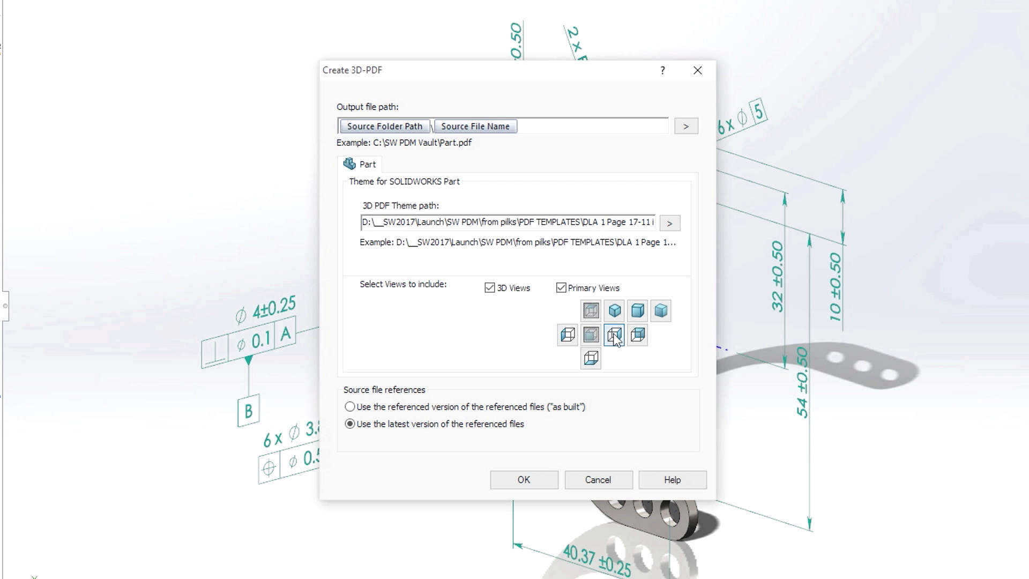
click(561, 288)
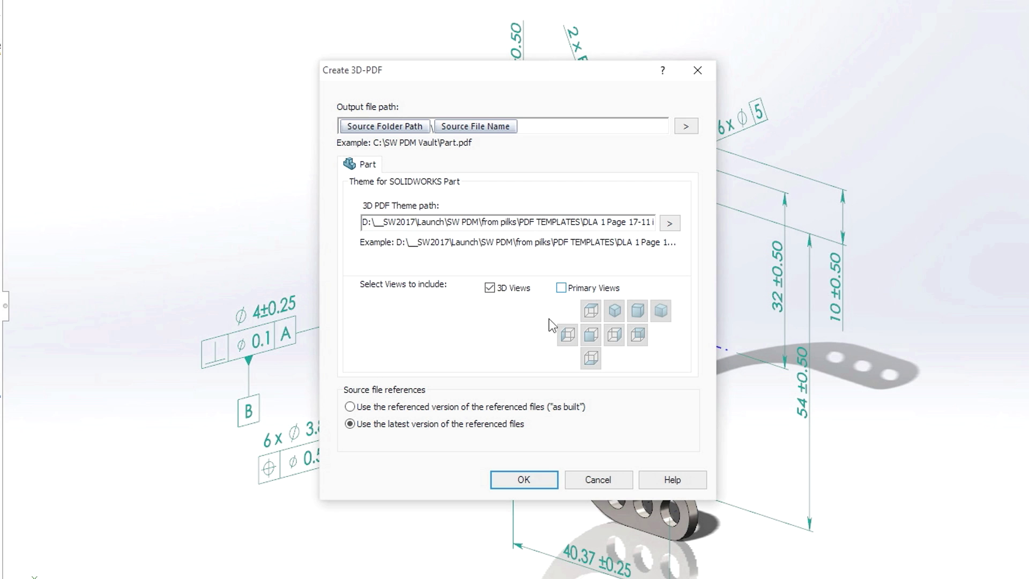
click(523, 479)
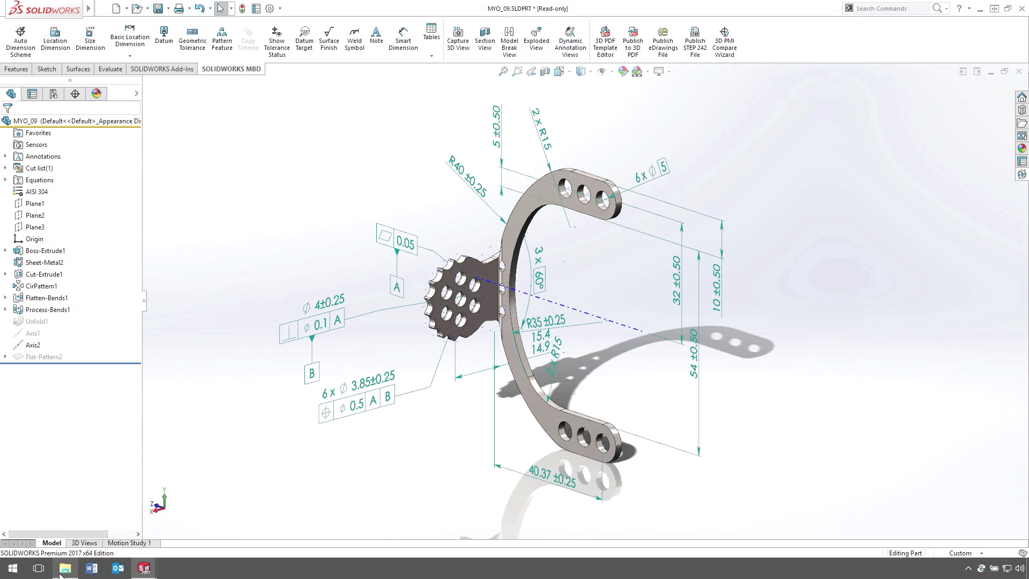
In the vault folder, find MYO_09.PDF under the part's Where Used list and preview it
click(65, 567)
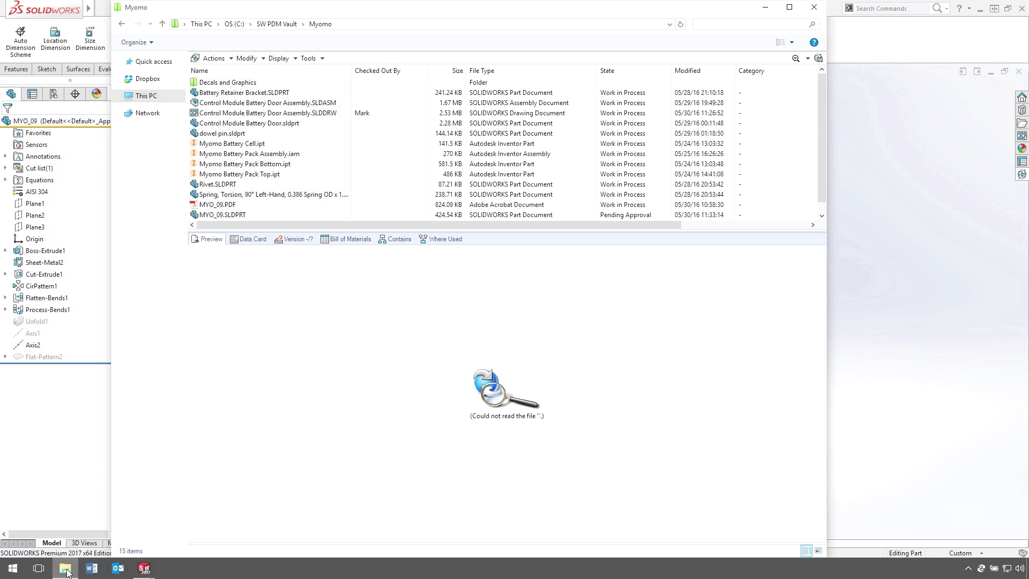
click(247, 214)
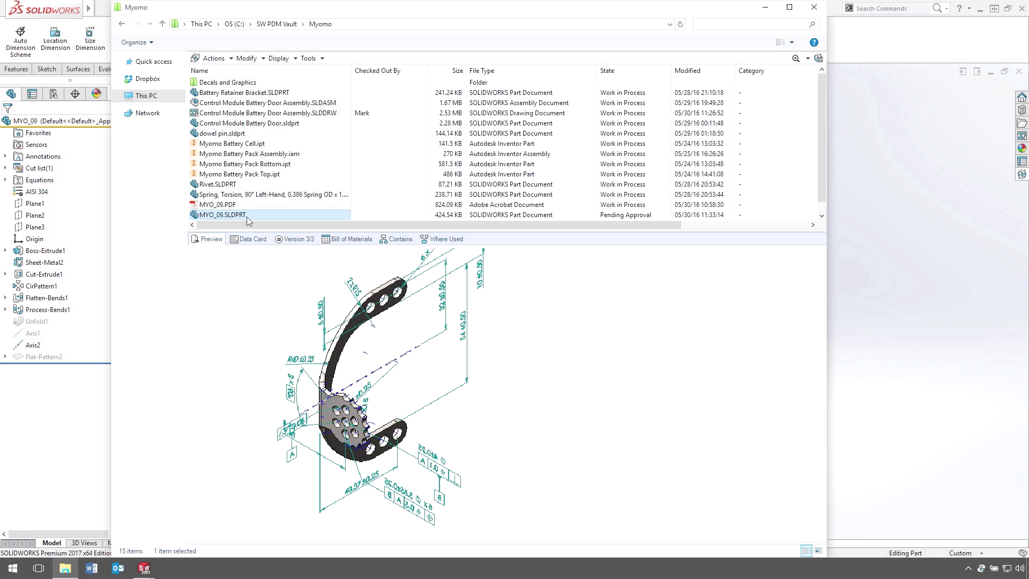
click(440, 240)
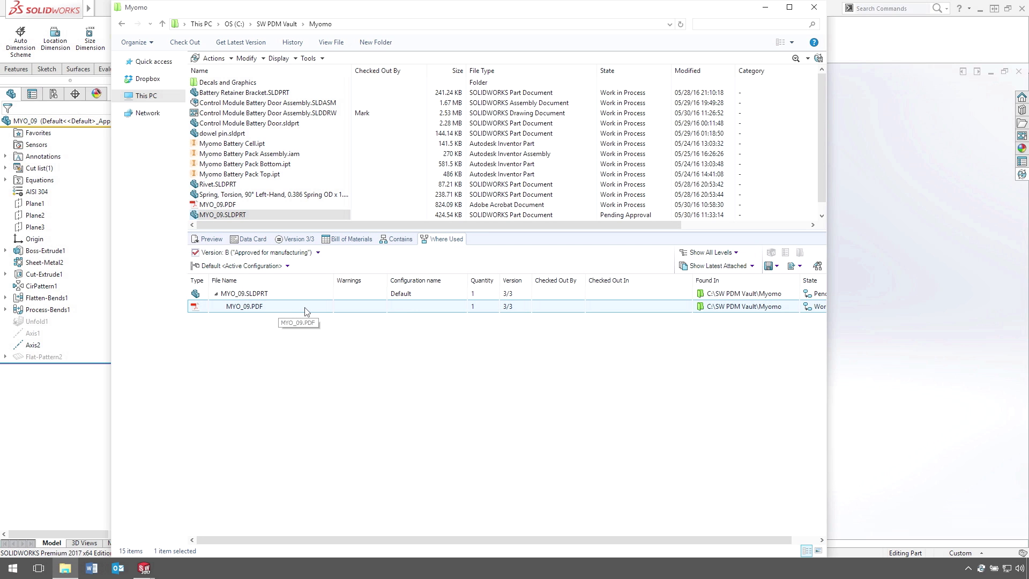
click(232, 205)
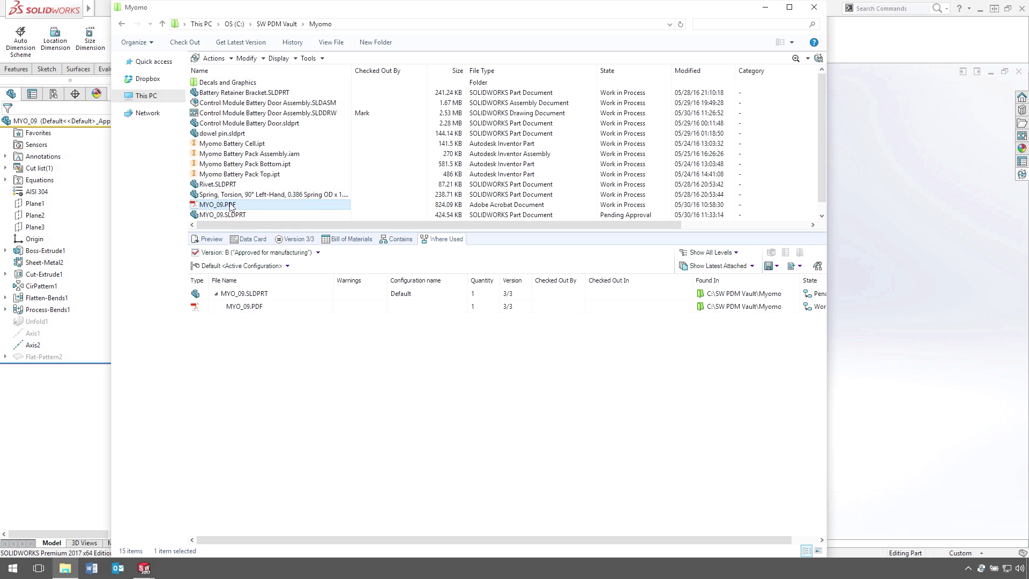
click(209, 239)
mouse_move(499, 193)
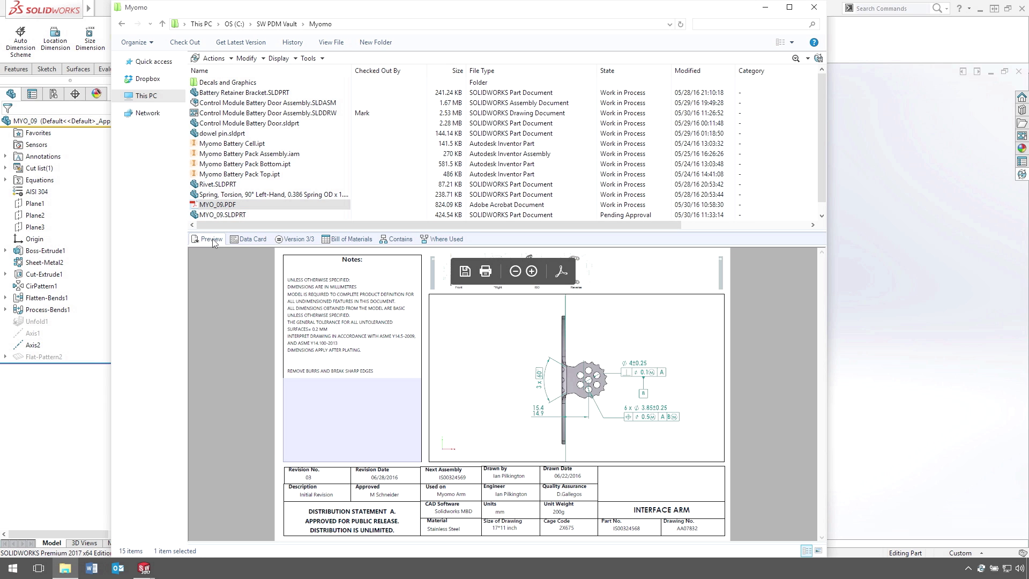
Enlarge the preview, show the PDF's Right, ISO and Reverse views, and rotate the part
drag(225, 233, 228, 145)
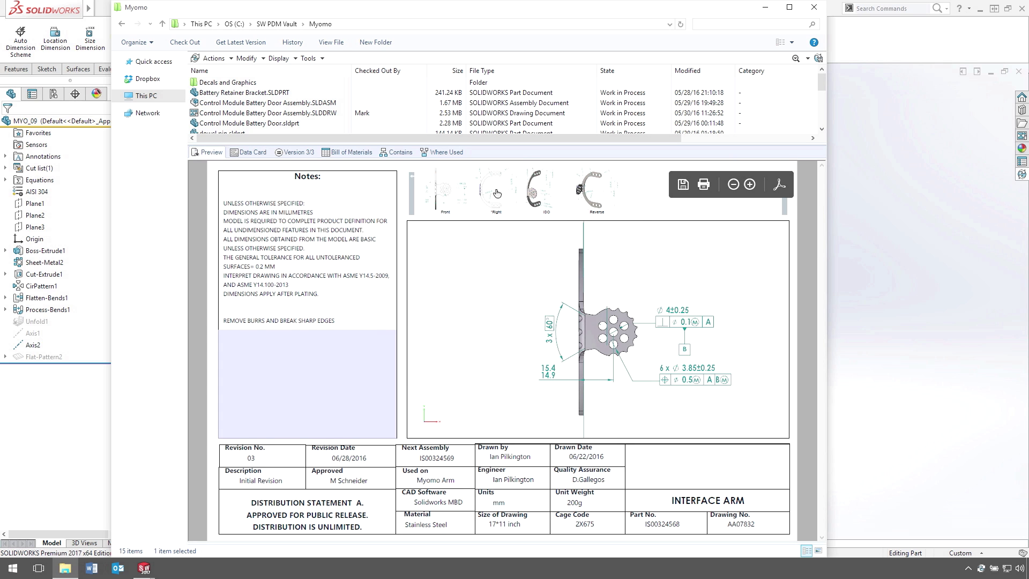
click(497, 193)
click(541, 198)
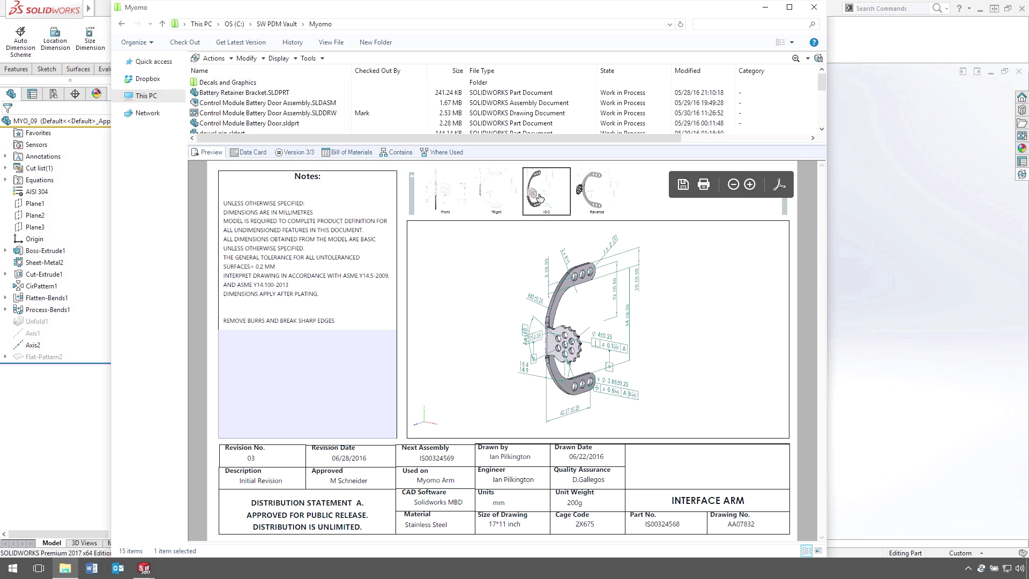
click(590, 202)
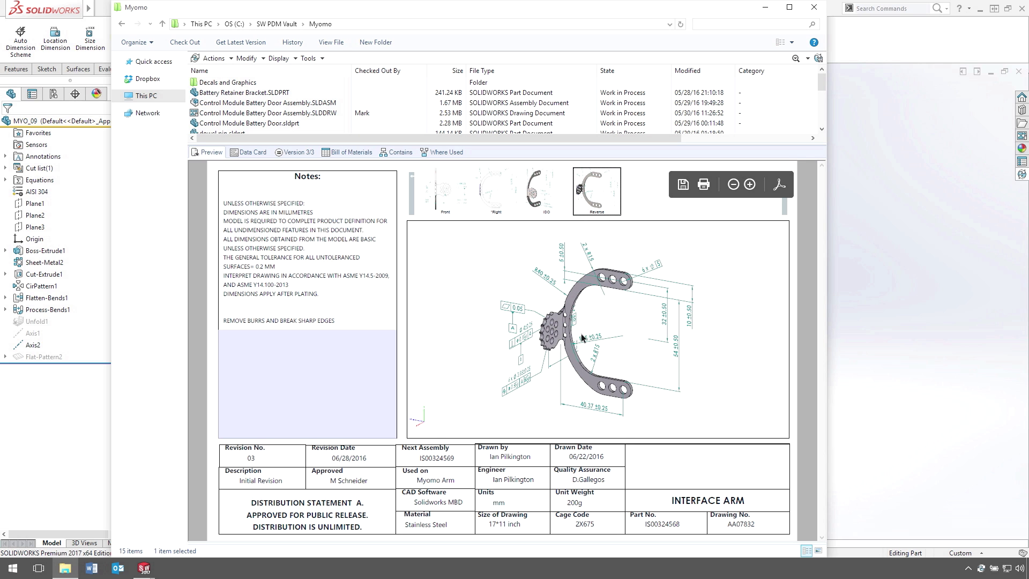
scroll(581, 334, up, 1)
scroll(581, 333, up, 1)
scroll(581, 335, up, 1)
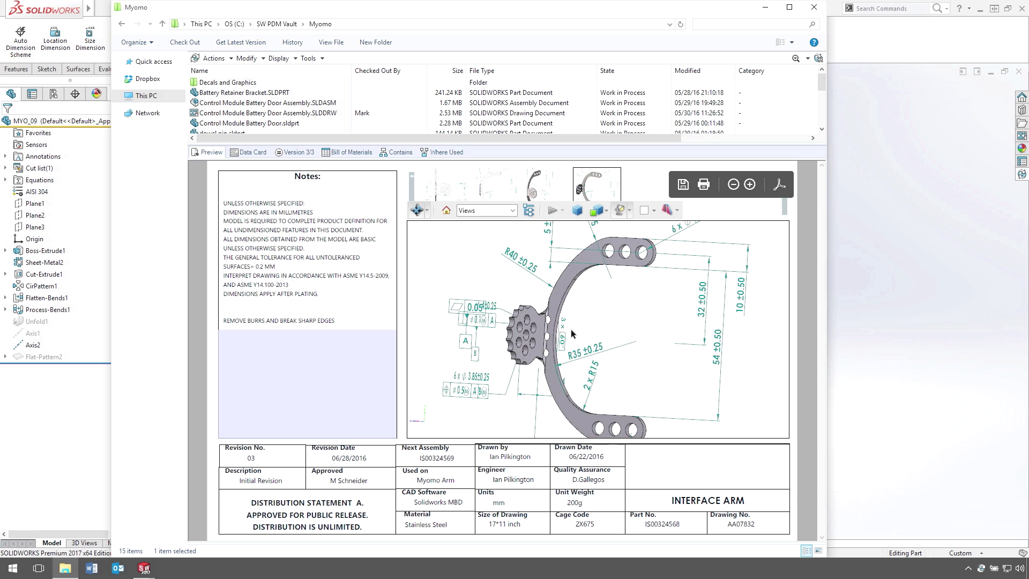
drag(572, 341, 588, 358)
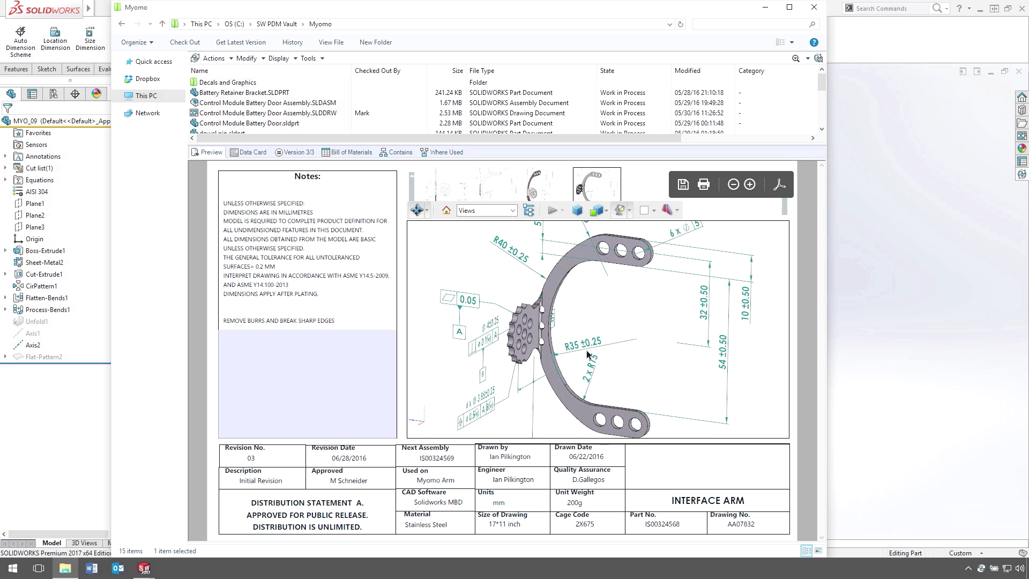
Return to the Battery Door Assembly drawing and zoom in on Section View A-A
click(857, 357)
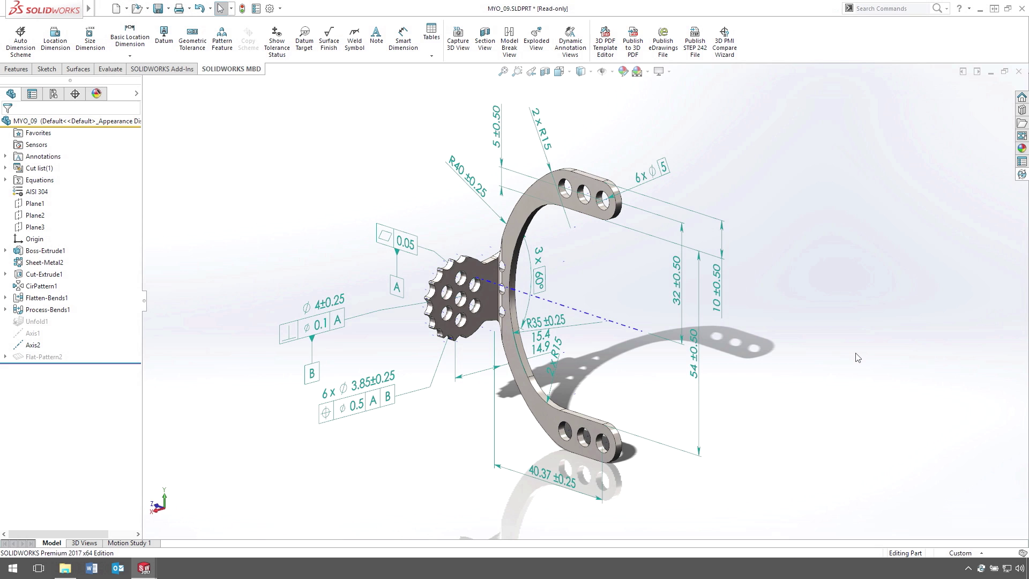
key(ctrl+Tab)
key(ctrl+Tab)
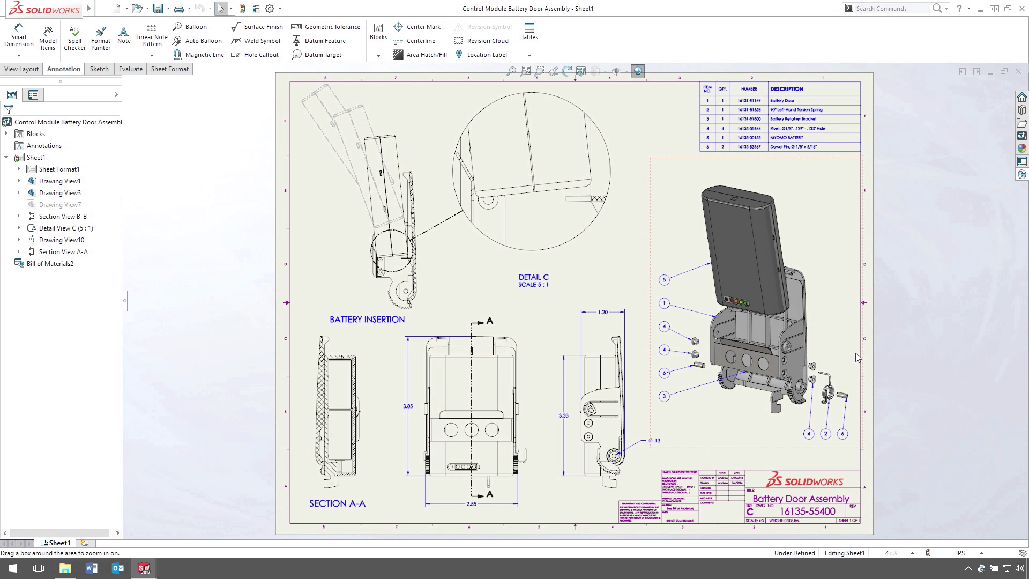
drag(280, 295, 531, 513)
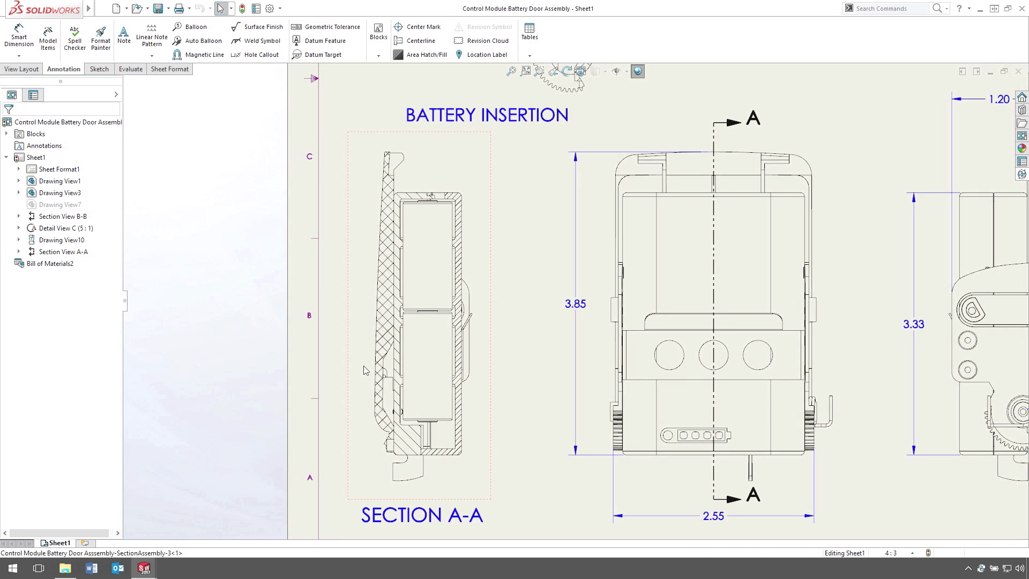
click(366, 371)
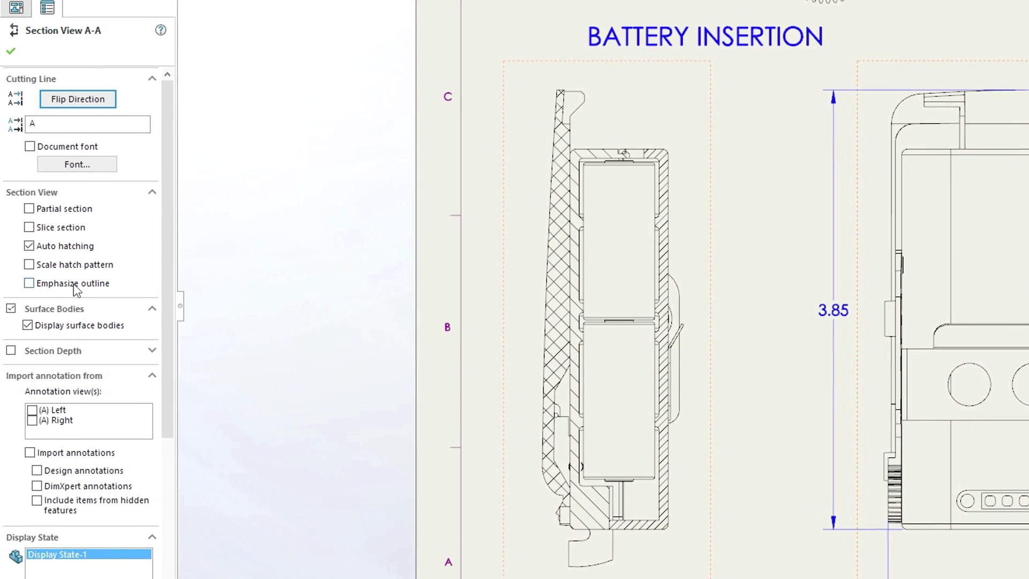
Turn on Emphasize outline for Section View A-A
click(102, 283)
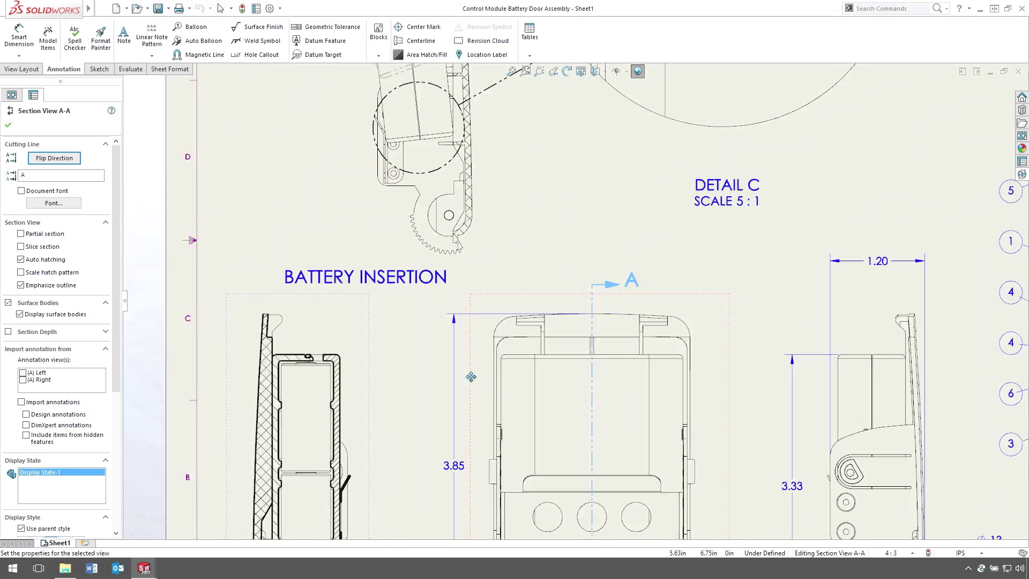
scroll(391, 557, down, 3)
scroll(775, 350, down, 2)
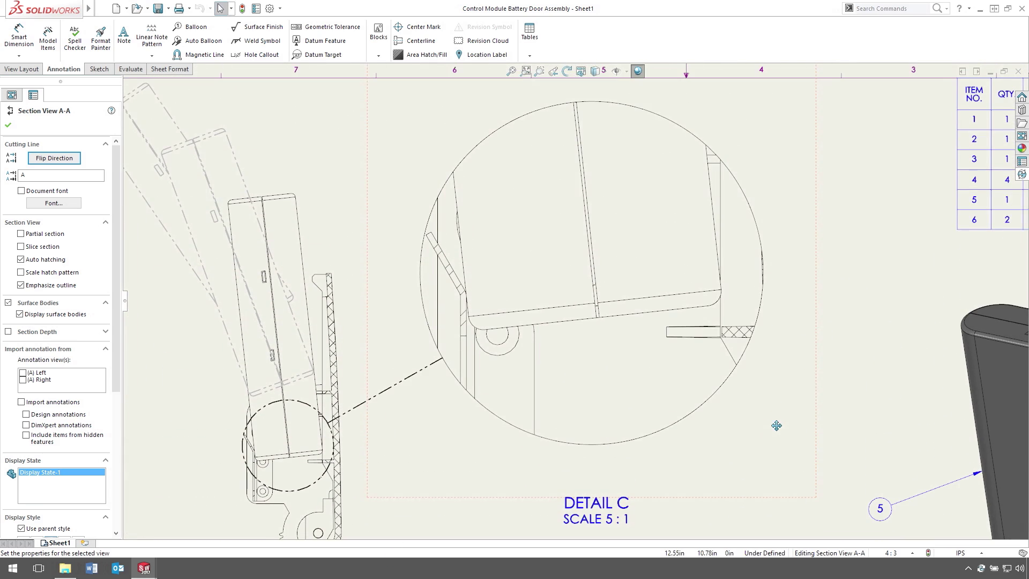
click(742, 423)
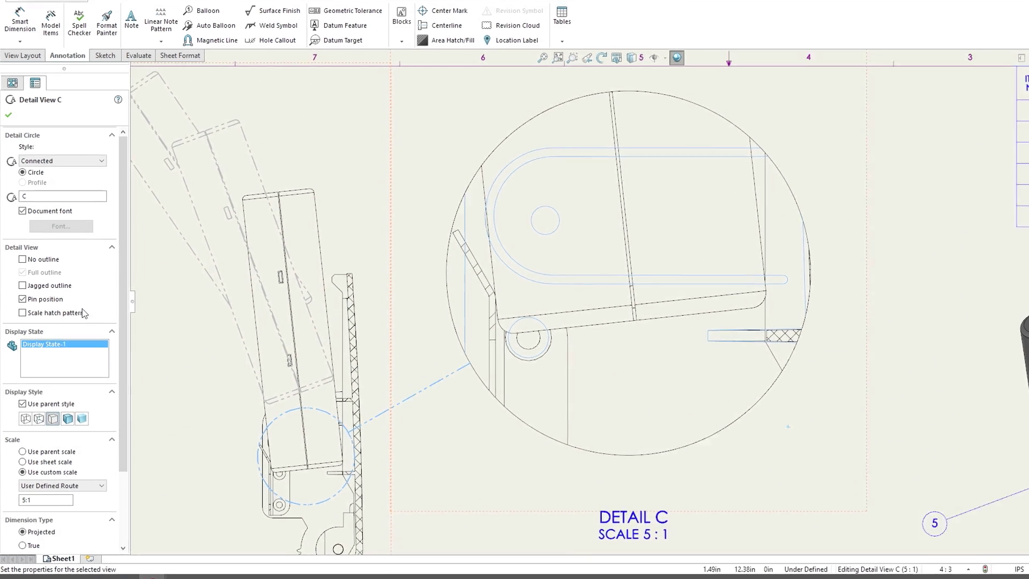
Give Detail View C a jagged outline at high shape intensity and confirm
click(51, 286)
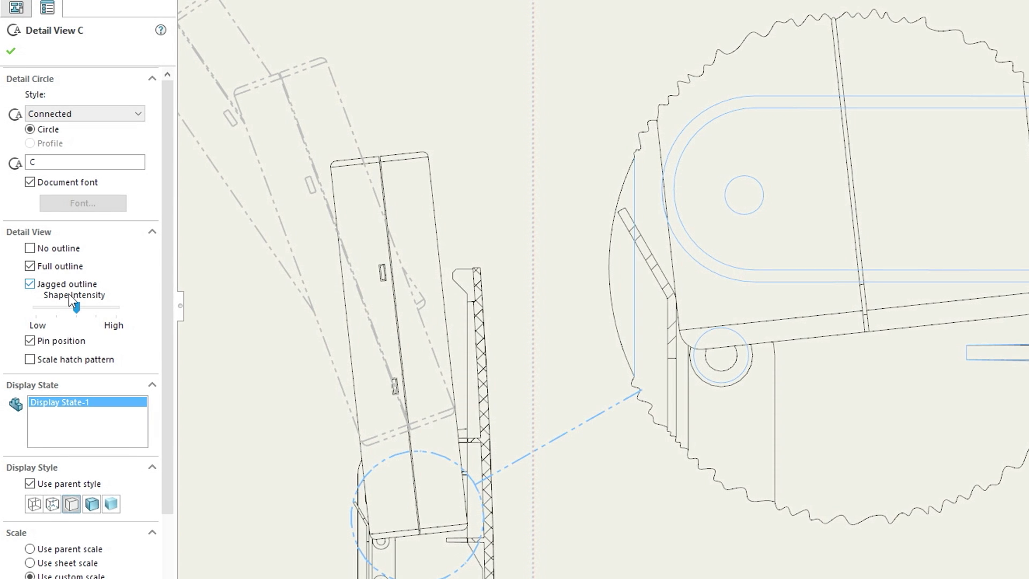
click(90, 306)
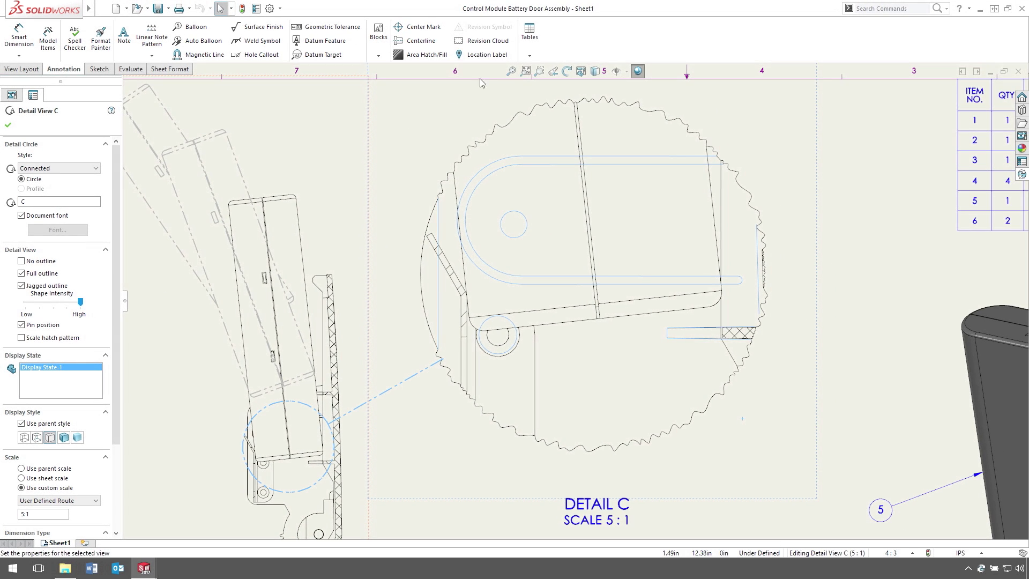
click(510, 71)
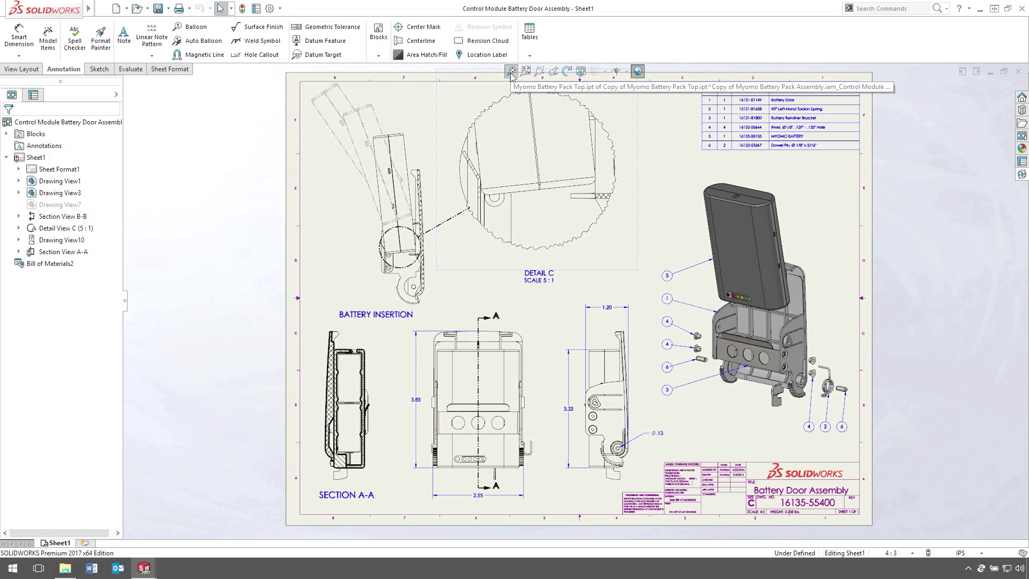
In the PDM pane, preview the Battery Pack Assembly, Bottom, Cell and Top files
click(1022, 175)
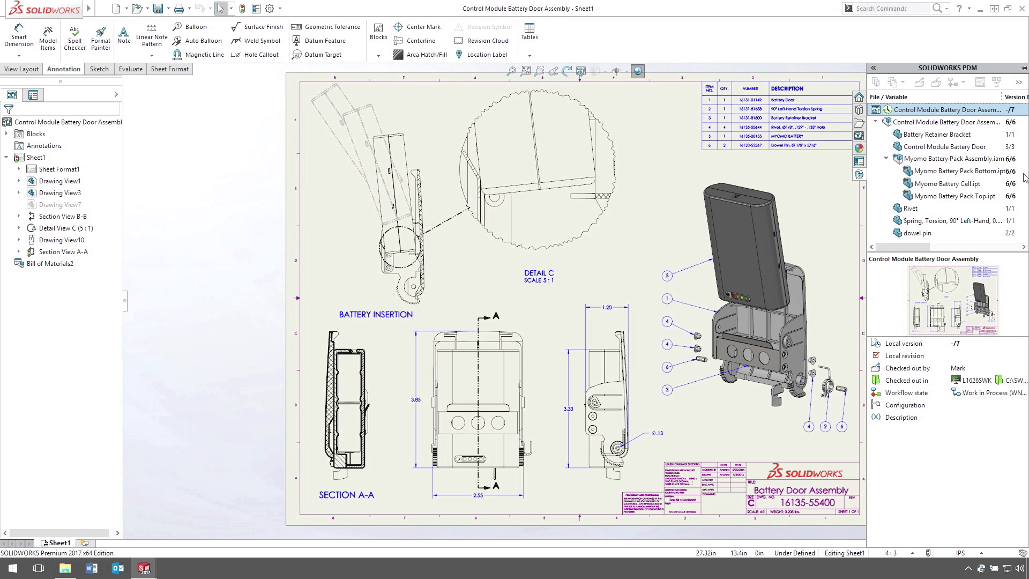
click(1013, 160)
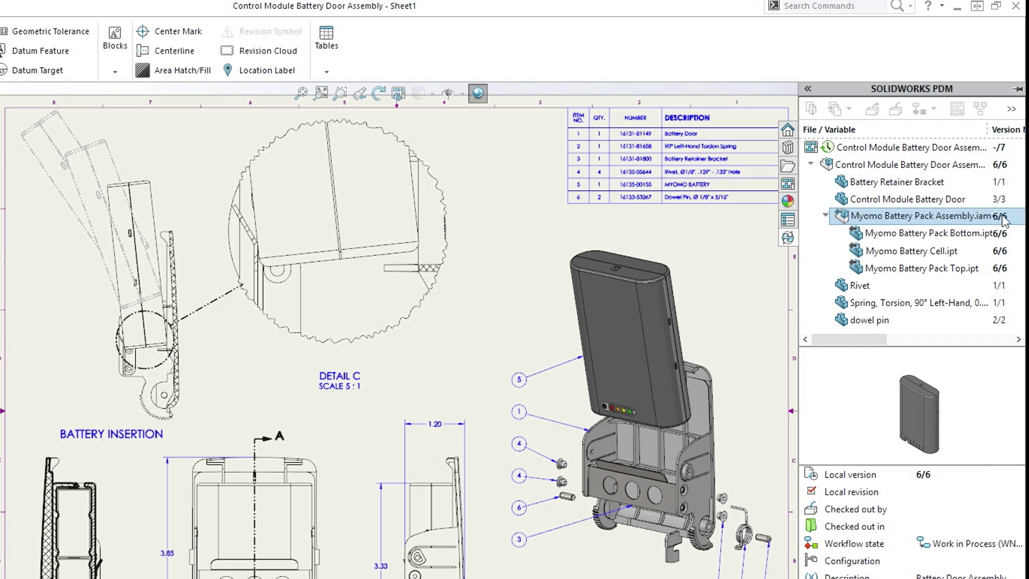
click(1009, 235)
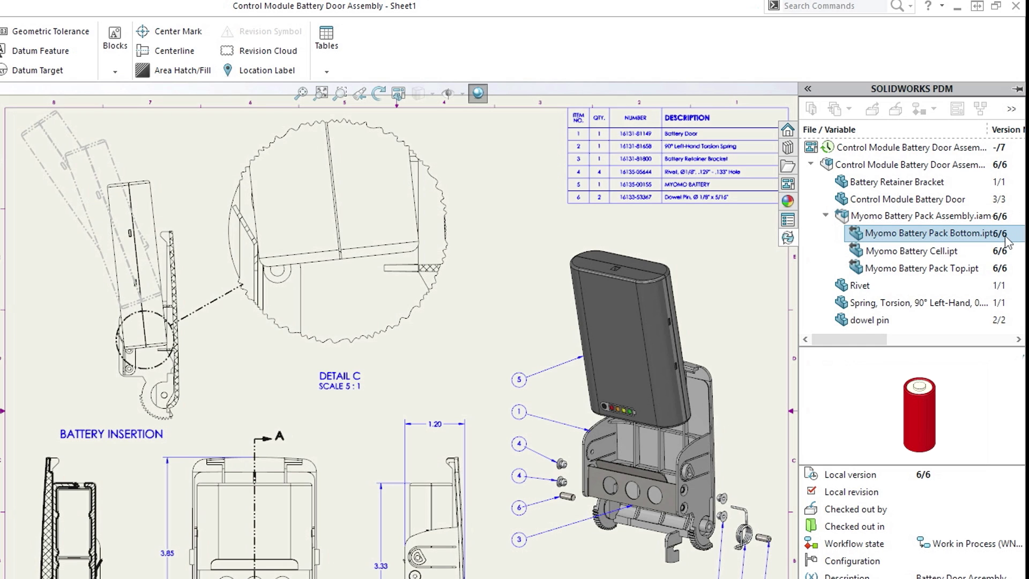
click(1006, 250)
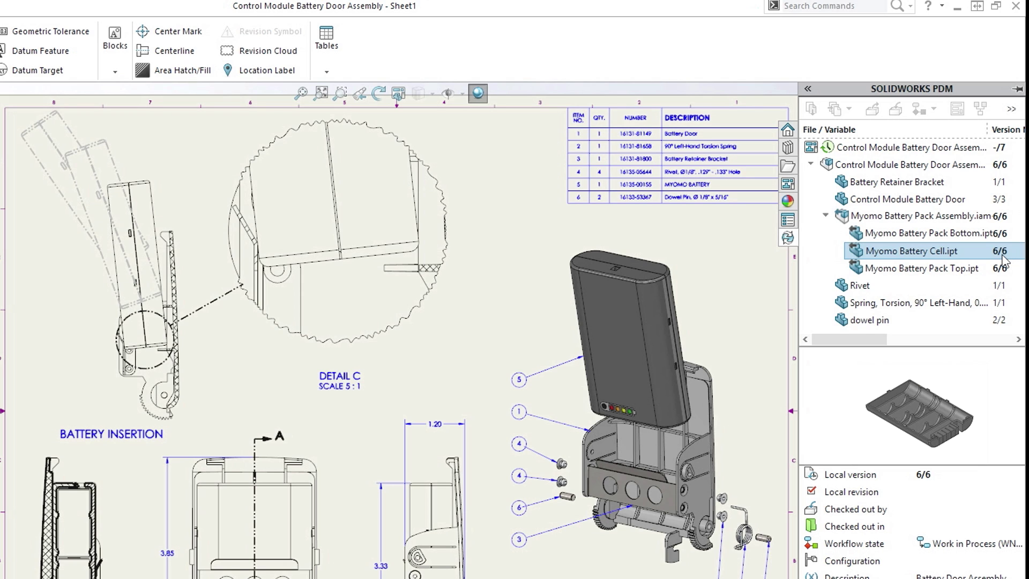
click(1005, 269)
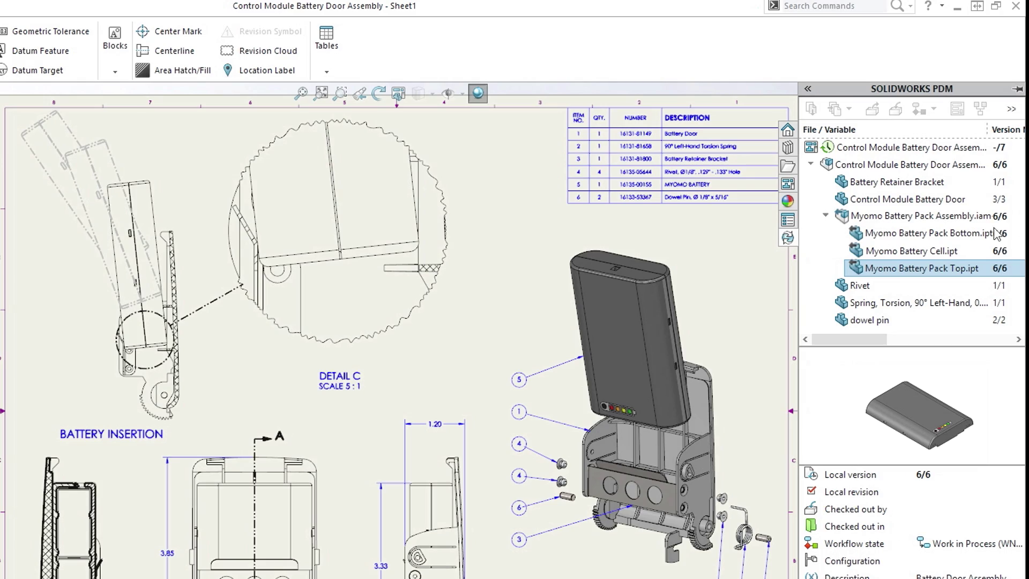
click(924, 149)
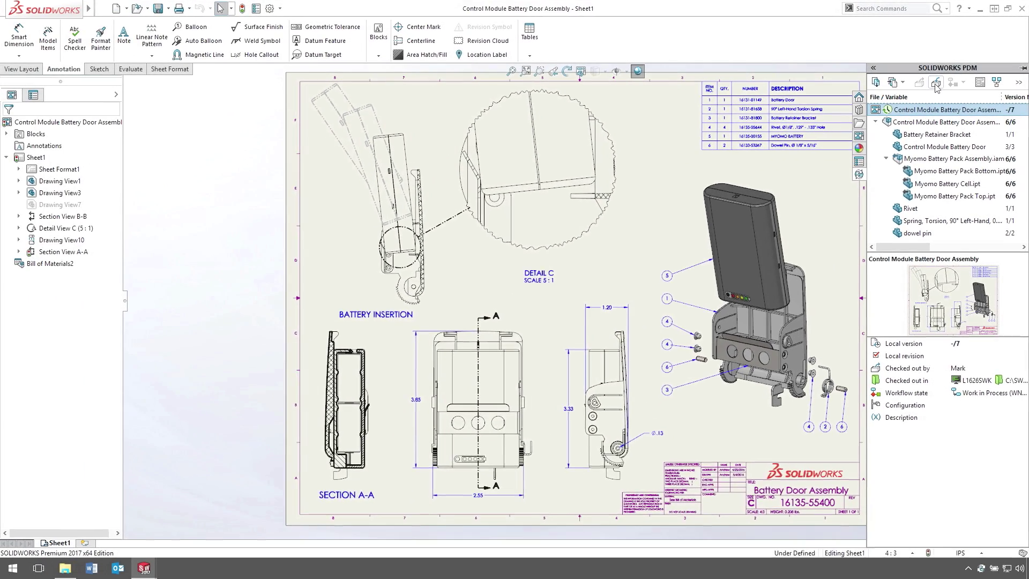
Check in the drawing with Overwrite Latest Version after reviewing its battery pack component files
click(936, 84)
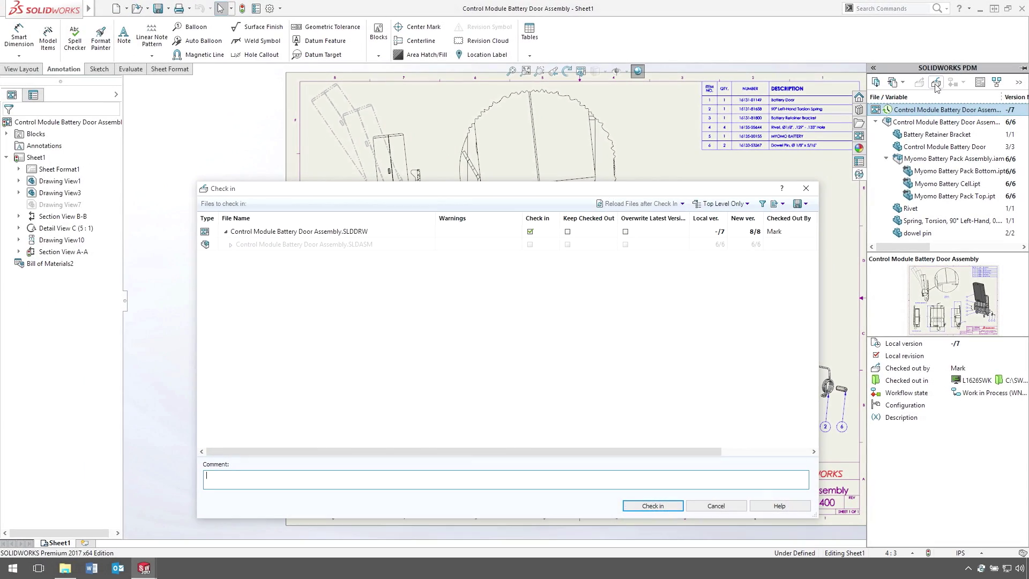
click(626, 231)
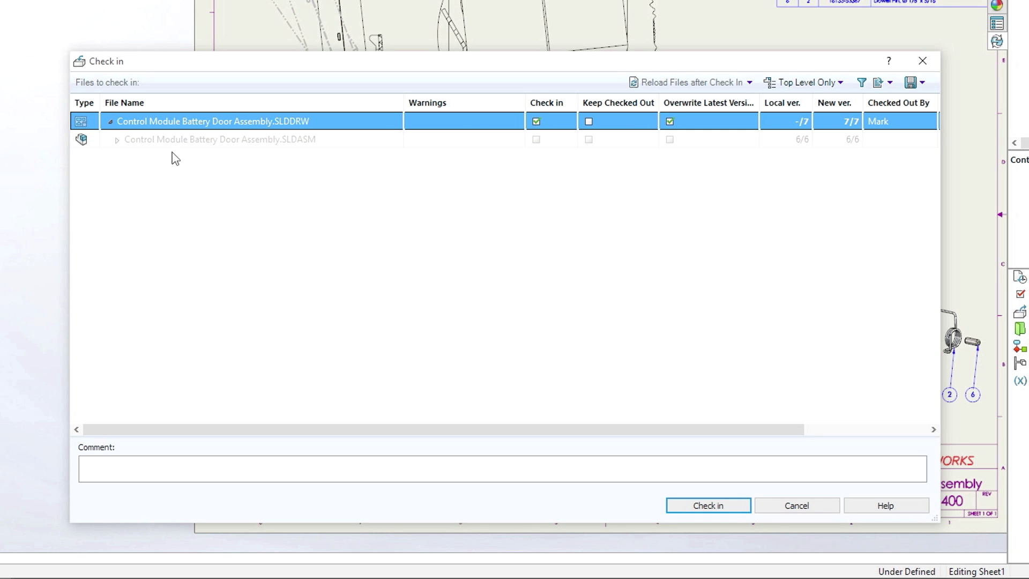
click(118, 140)
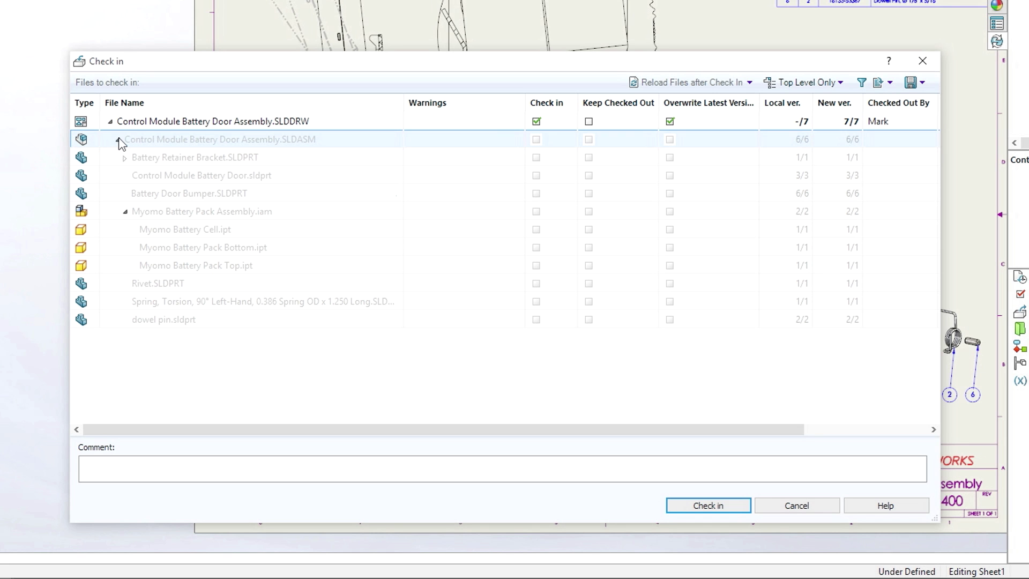
click(110, 216)
click(113, 228)
click(120, 249)
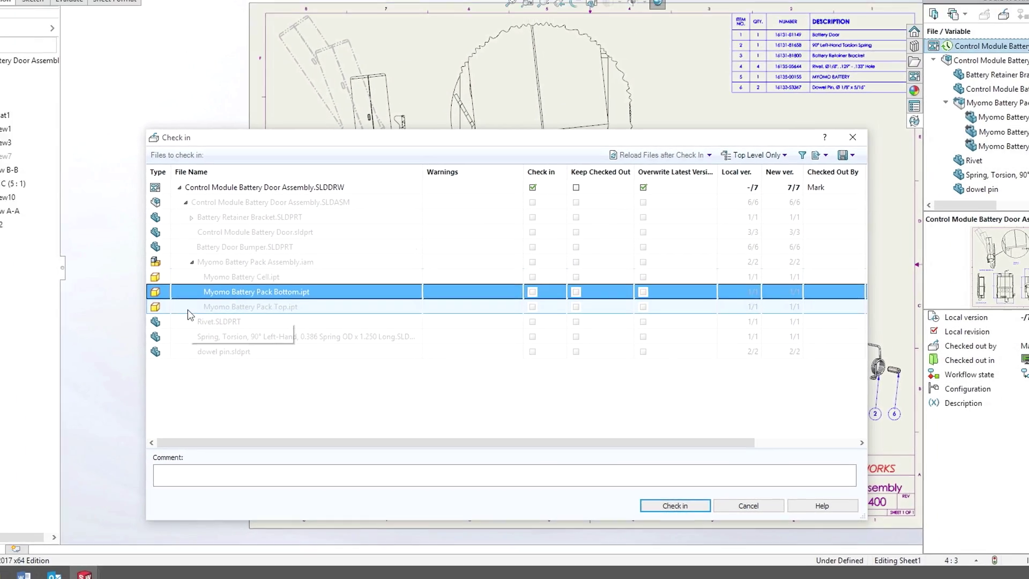
click(237, 336)
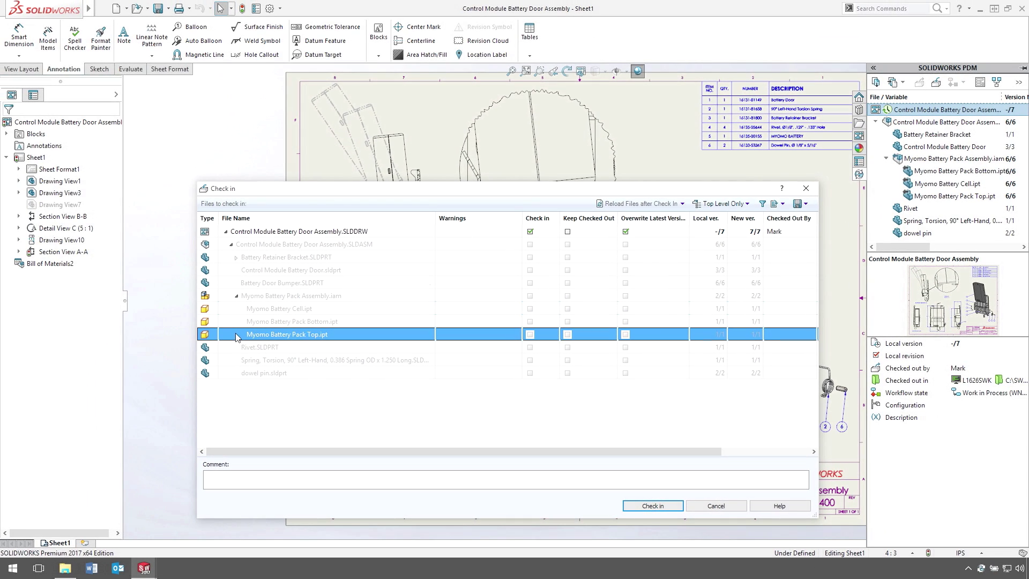
click(649, 507)
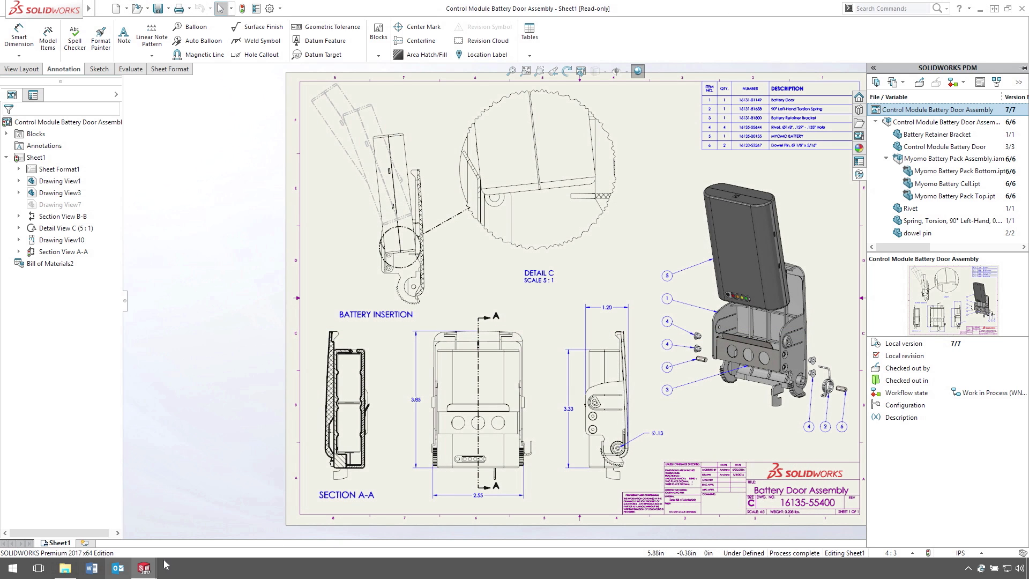
click(65, 569)
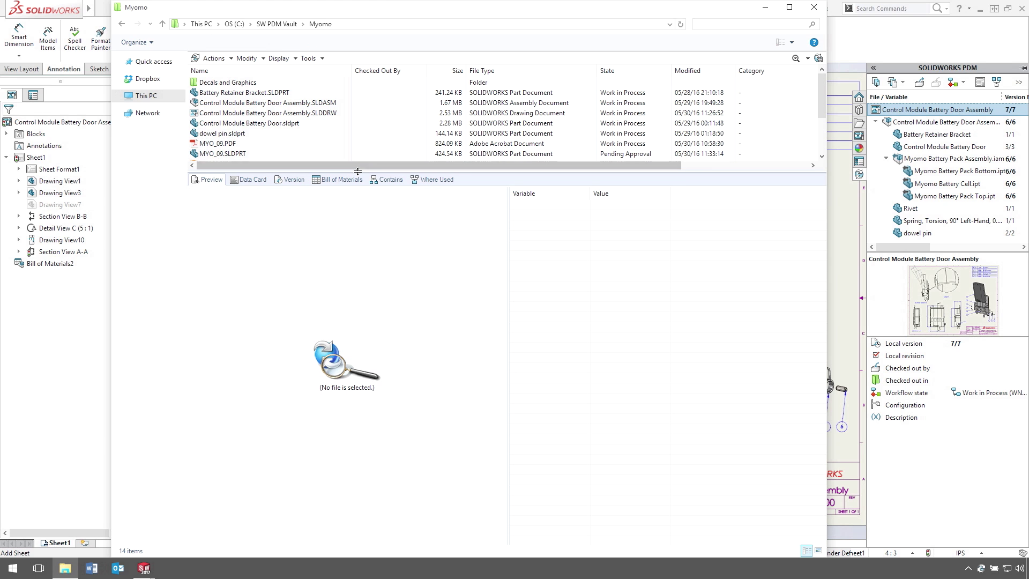
Trace Myomo Battery Pack Assembly.iam through Where Used and open the battery door SLDDRW
drag(362, 186, 363, 253)
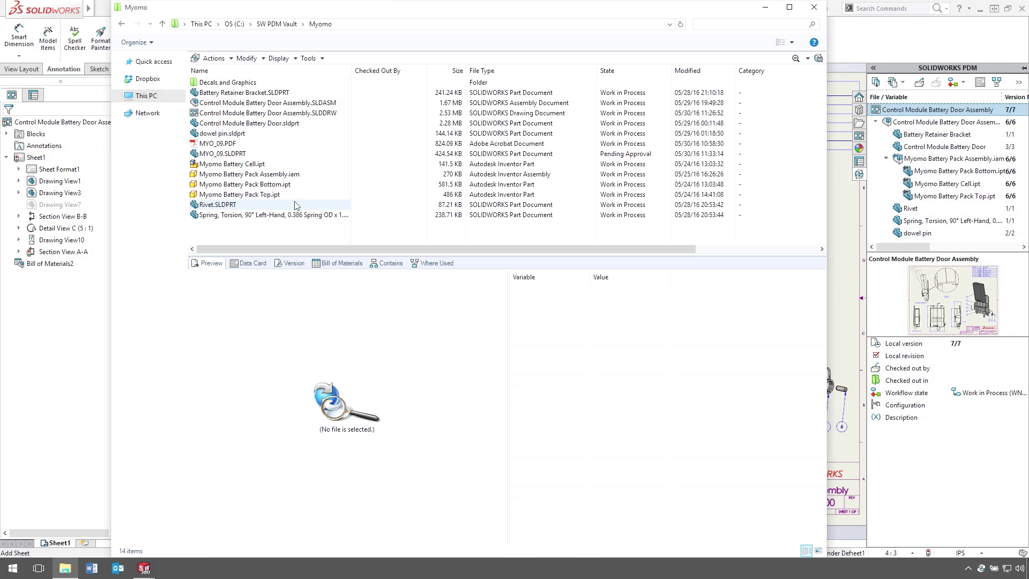
click(282, 174)
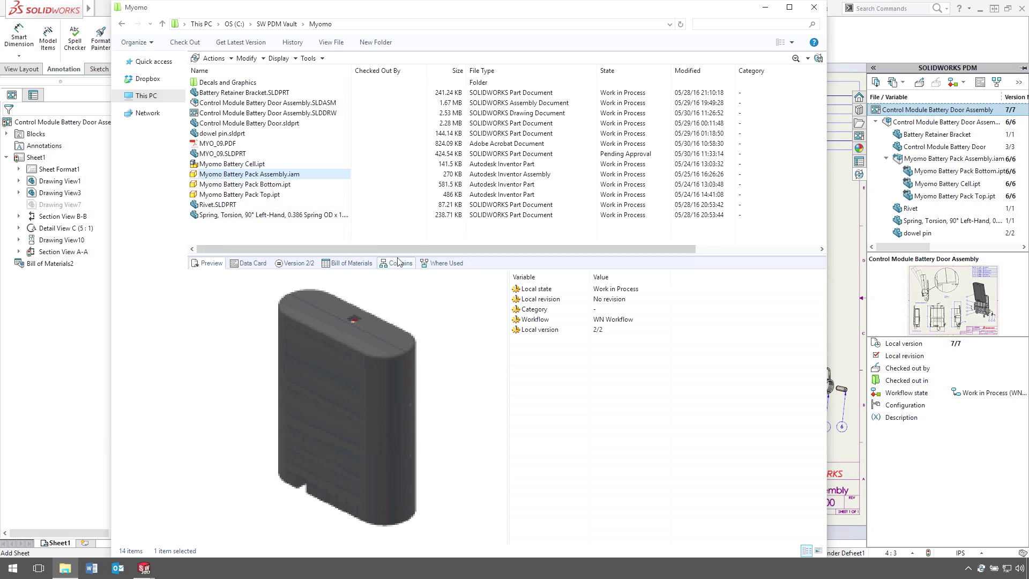
click(445, 262)
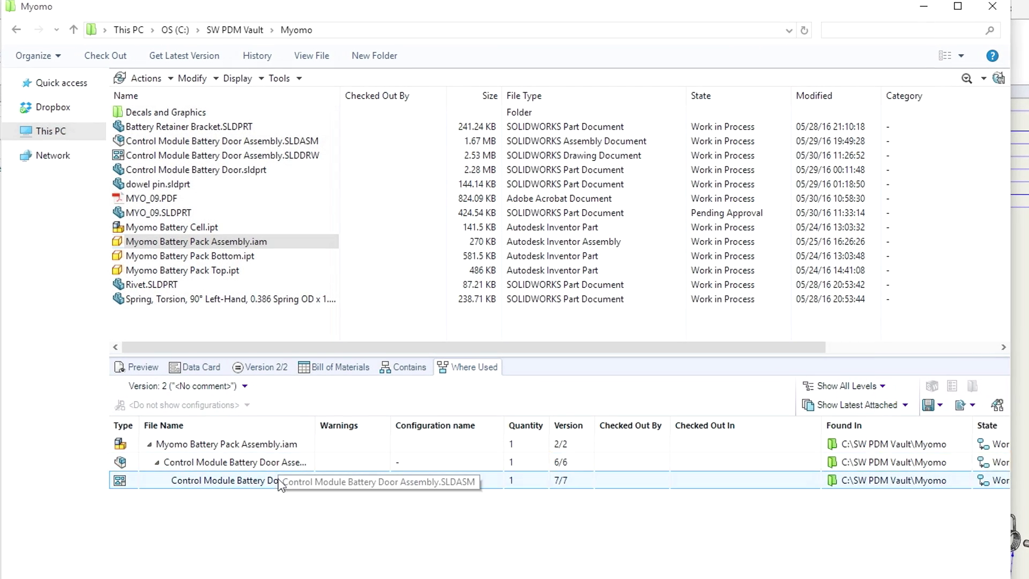
double_click(279, 481)
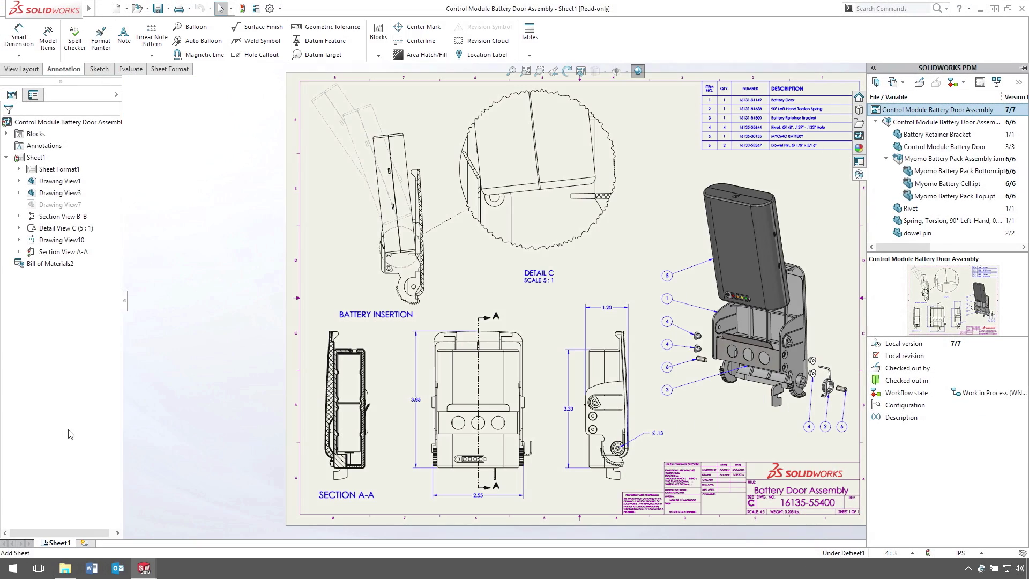
Show the Ctrl+Tab switcher listing the three open documents, including the grasp assembly
key(ctrl+Tab)
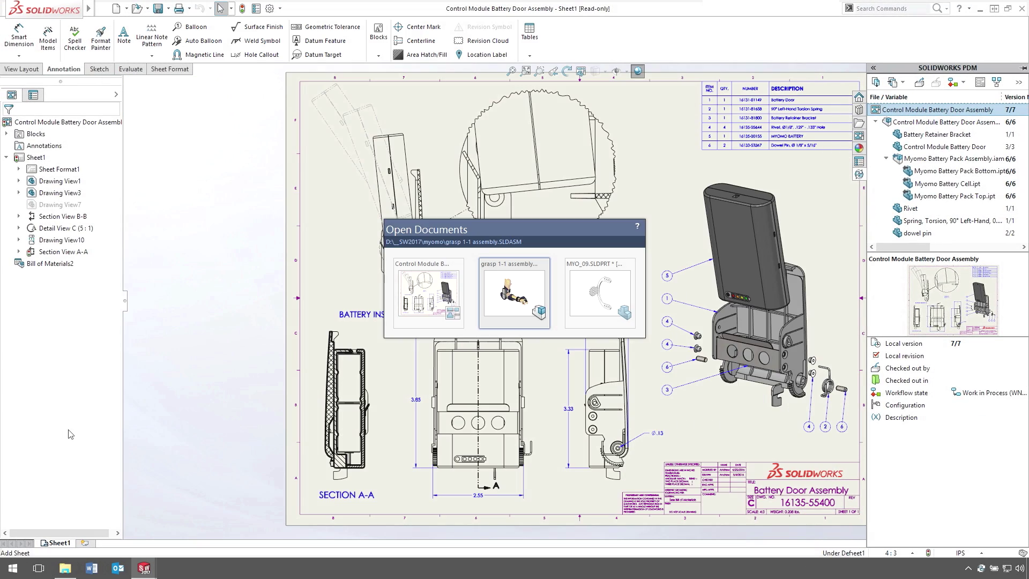